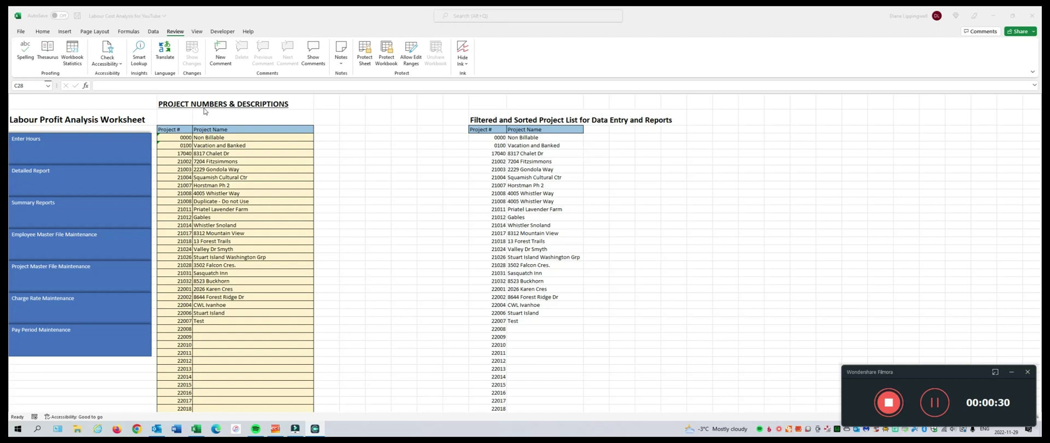
Review the project numbers and descriptions list, and the employee rates sheet including the burden percent for Employee 1
click(44, 279)
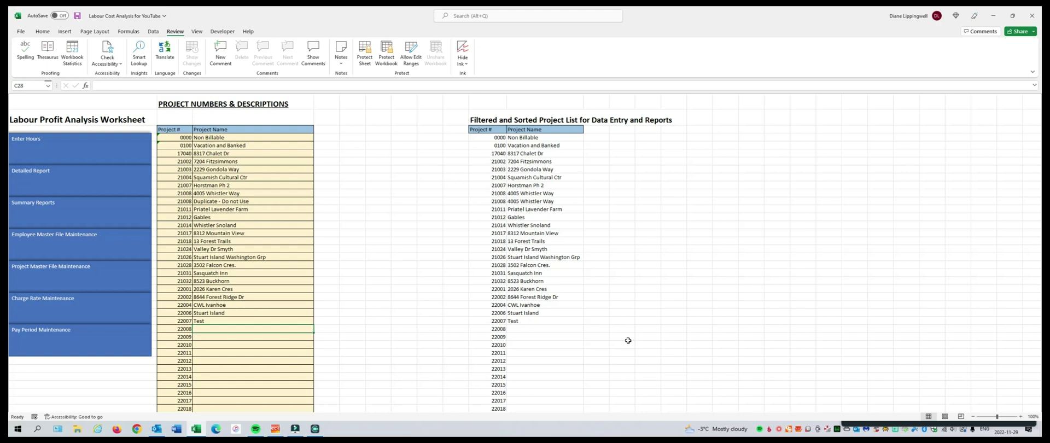
click(46, 244)
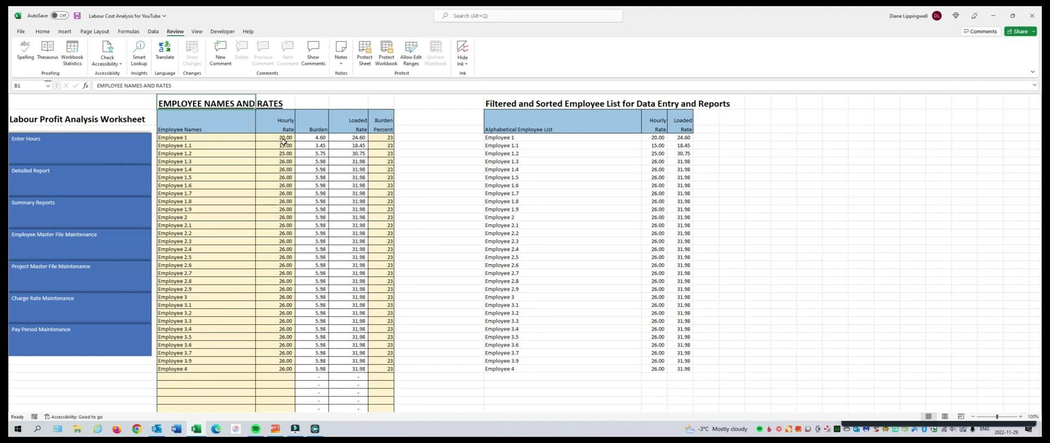
click(377, 136)
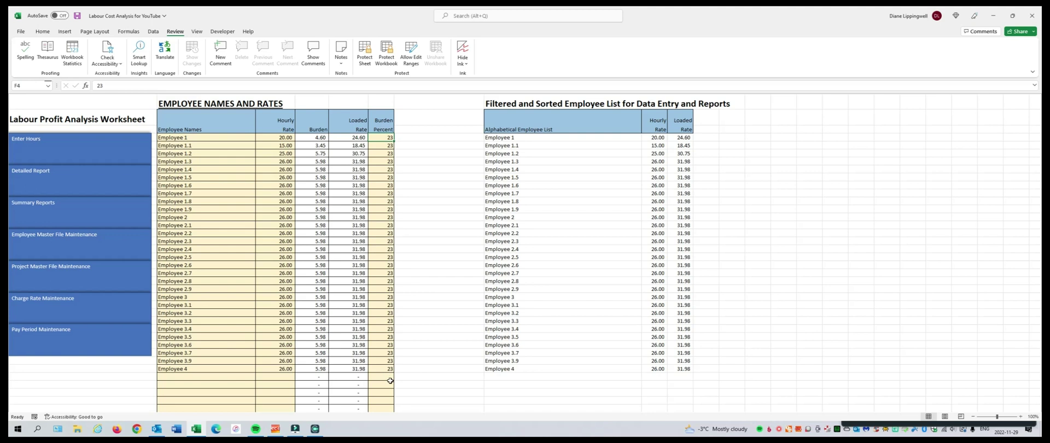
Review the employee charge rates by project and the list of pay periods
click(47, 308)
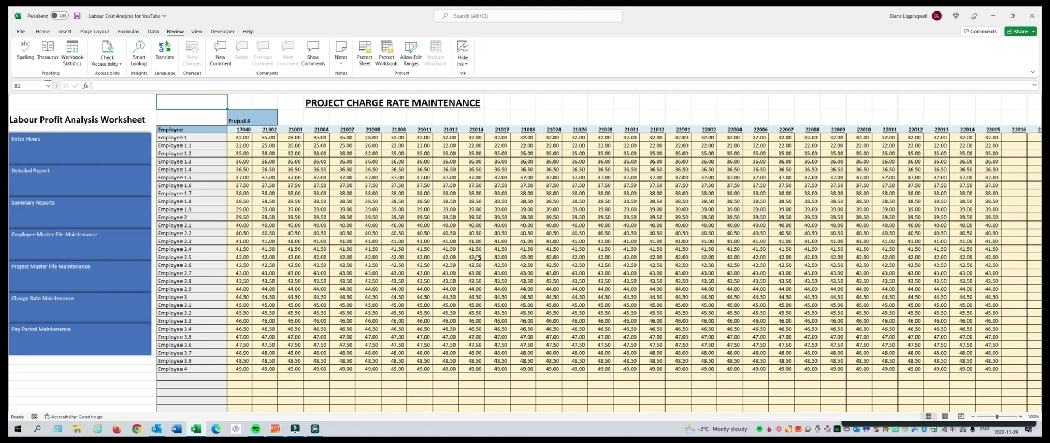
click(29, 338)
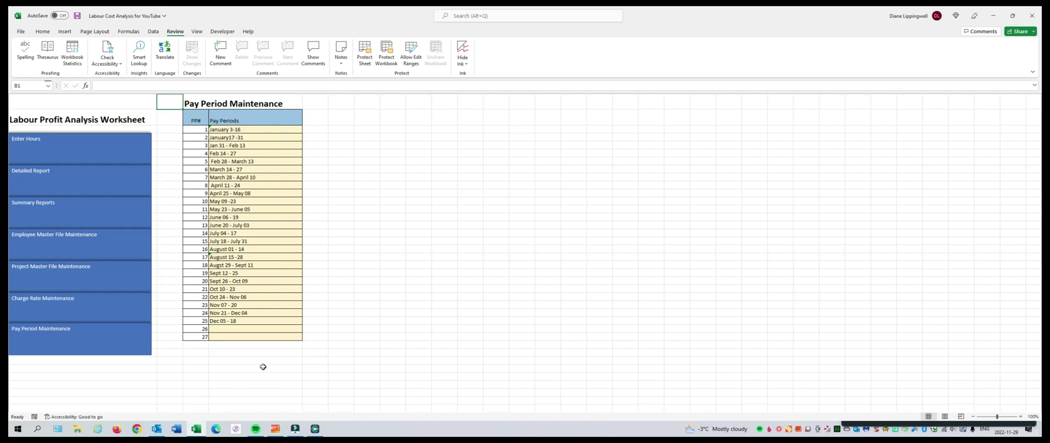
Open the employee hours entry sheet and browse the available pay period ending choices without changing the selection
click(61, 156)
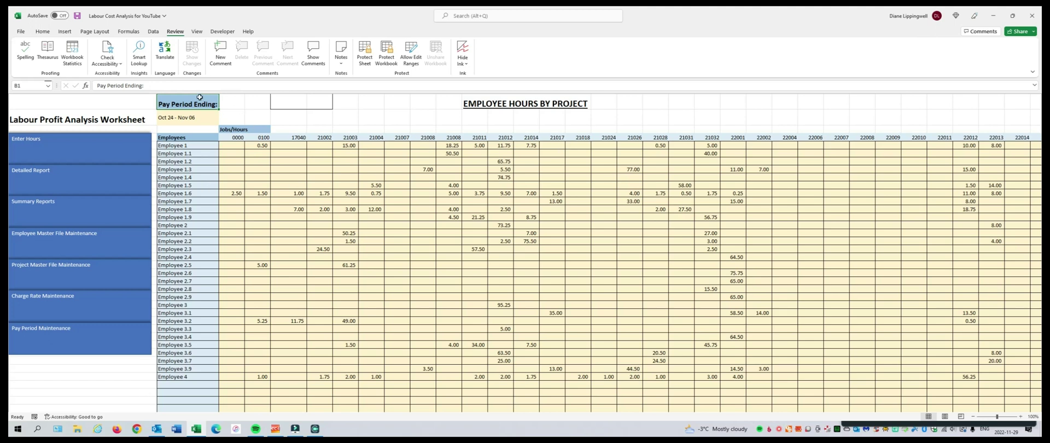
click(212, 122)
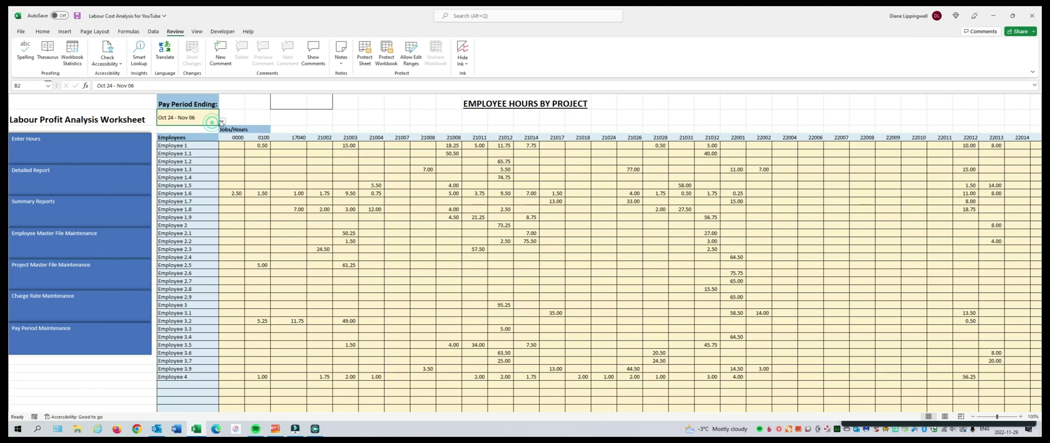
click(223, 119)
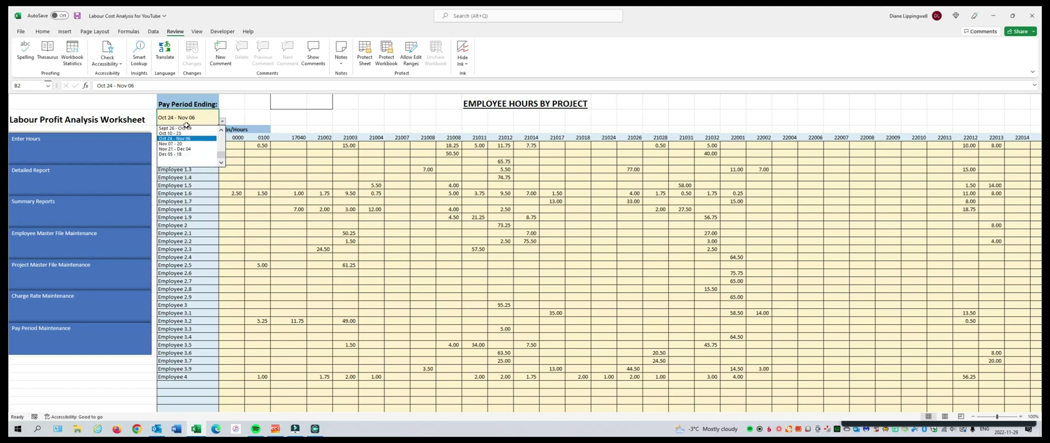
click(223, 130)
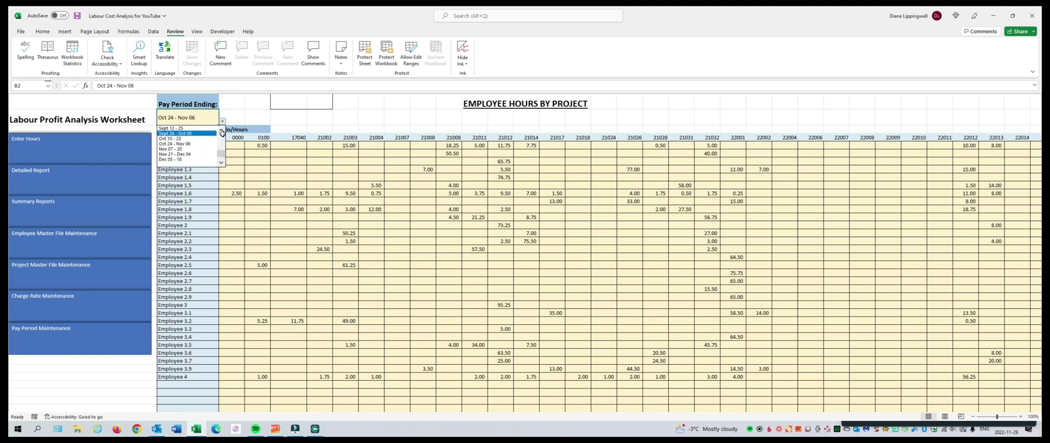
click(222, 131)
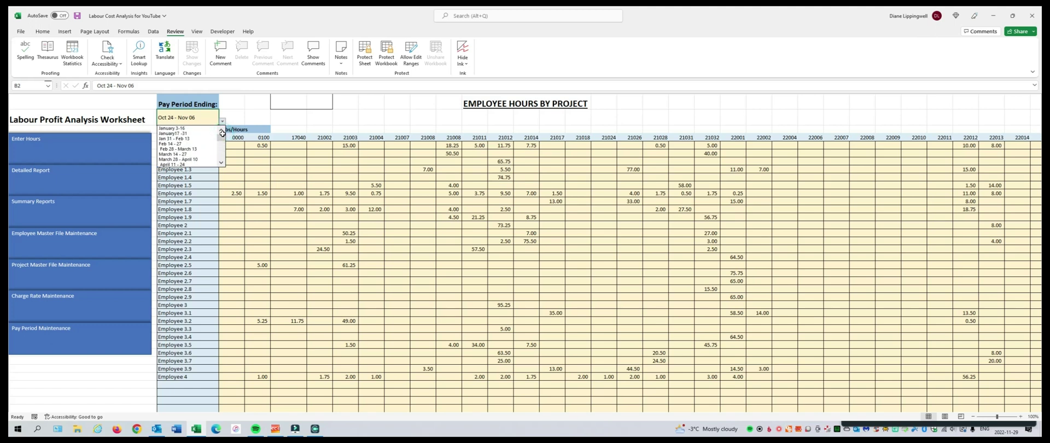
click(221, 162)
click(220, 163)
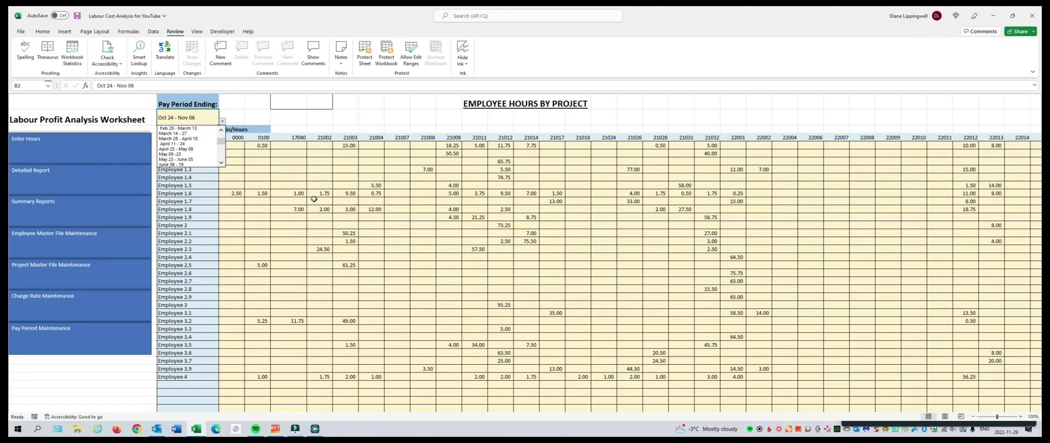
click(34, 214)
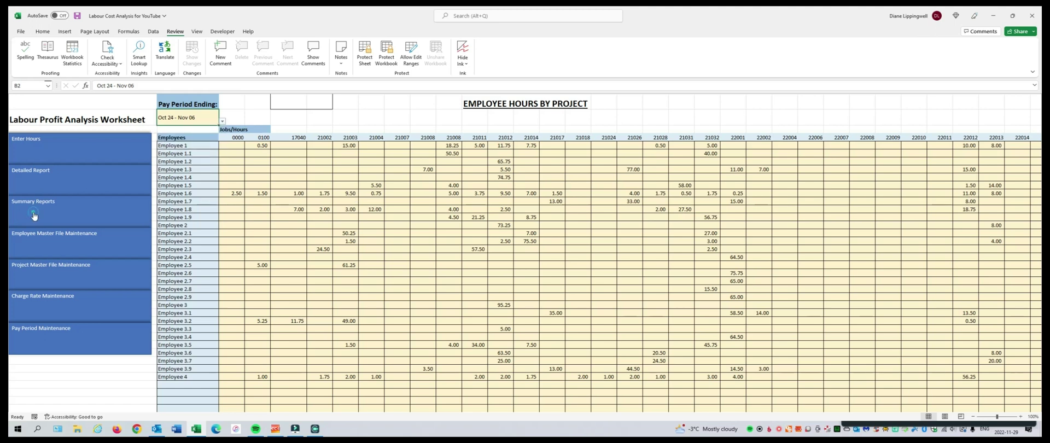
Open the summary reports and examine the labour income by project and by employee down to their totals
click(36, 207)
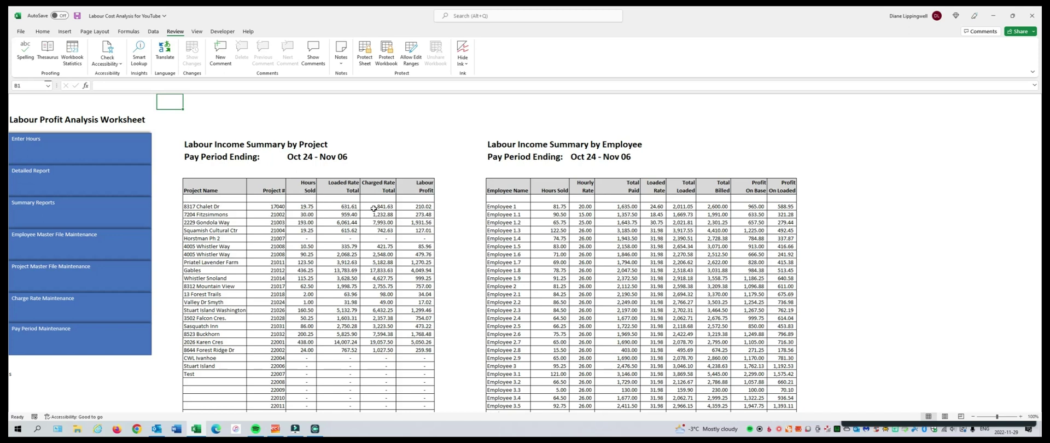
scroll(412, 235, down, 12)
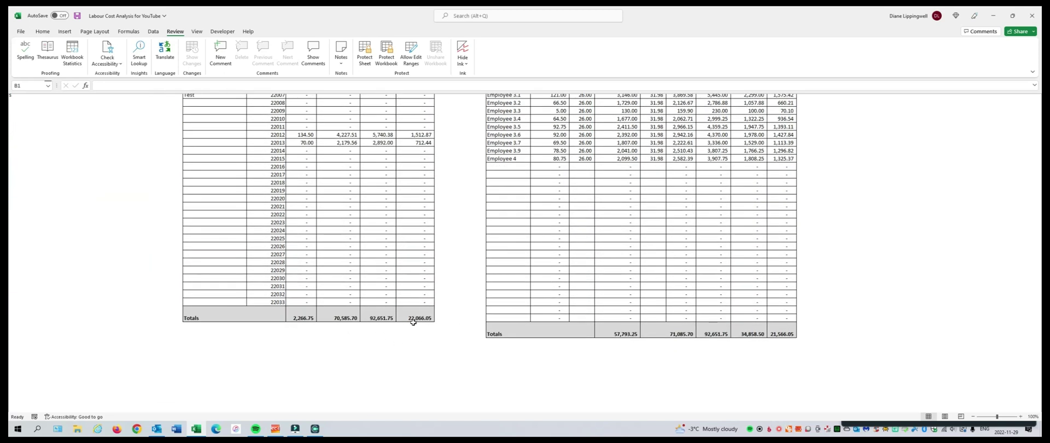
scroll(413, 323, up, 10)
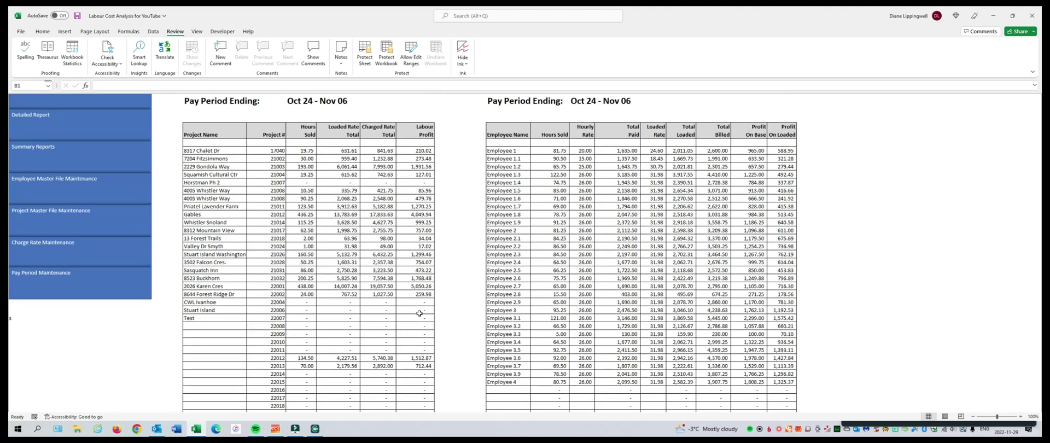
scroll(419, 310, up, 2)
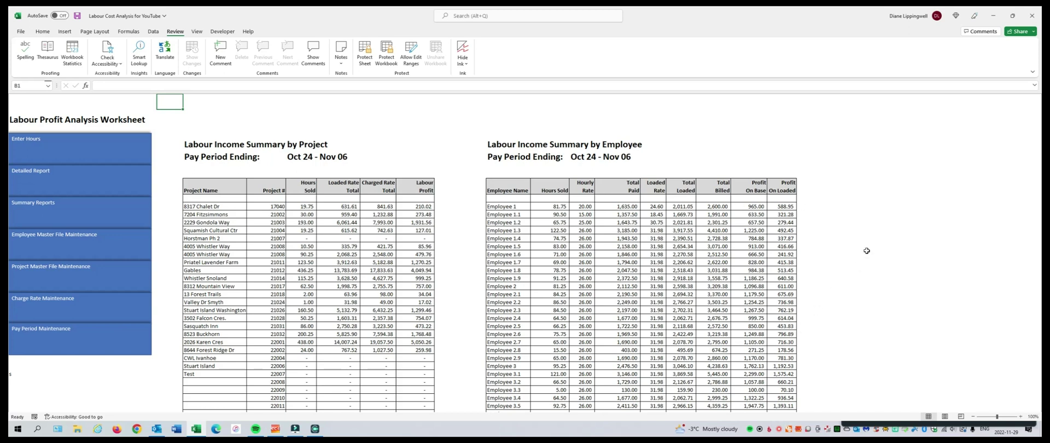
scroll(867, 251, down, 11)
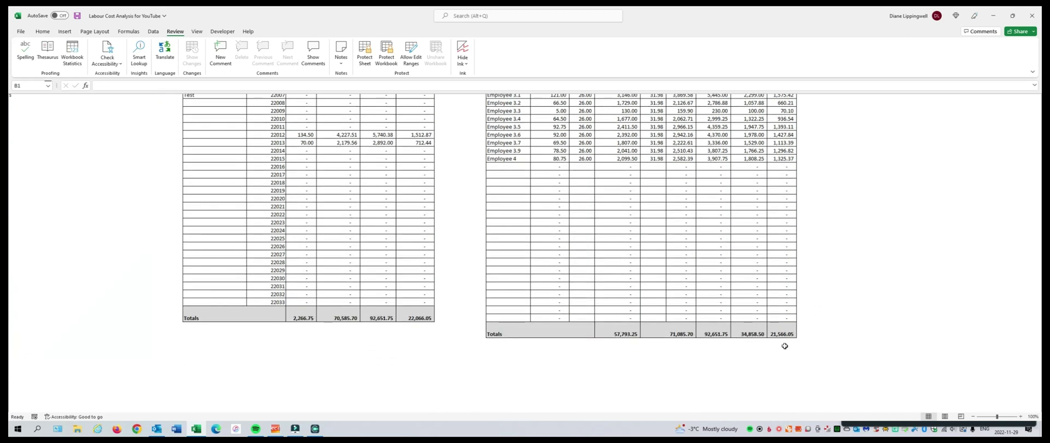
scroll(263, 326, up, 11)
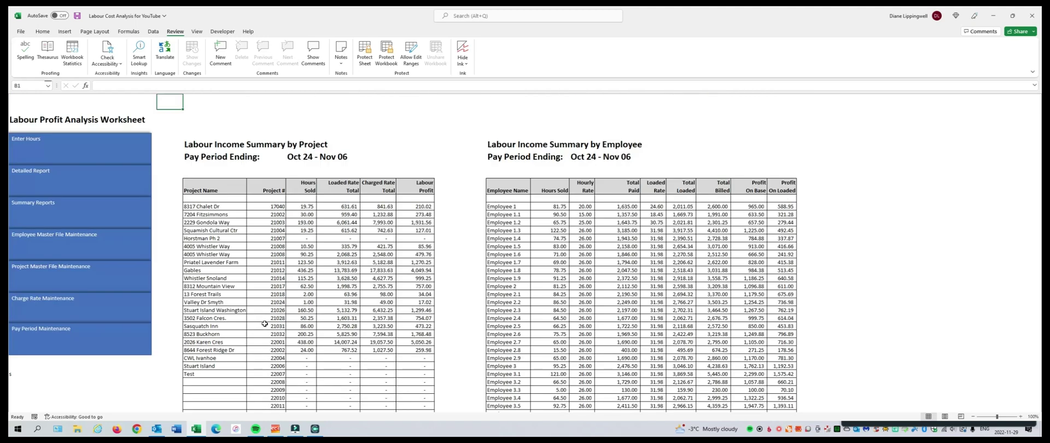
Open the detailed labour analysis report and examine the per-employee hours, rates and profit for each project
click(33, 176)
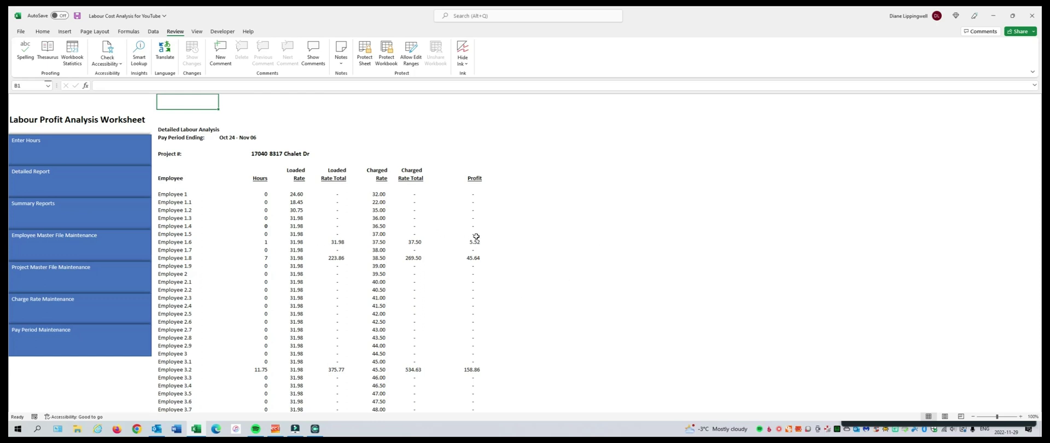
scroll(640, 243, down, 12)
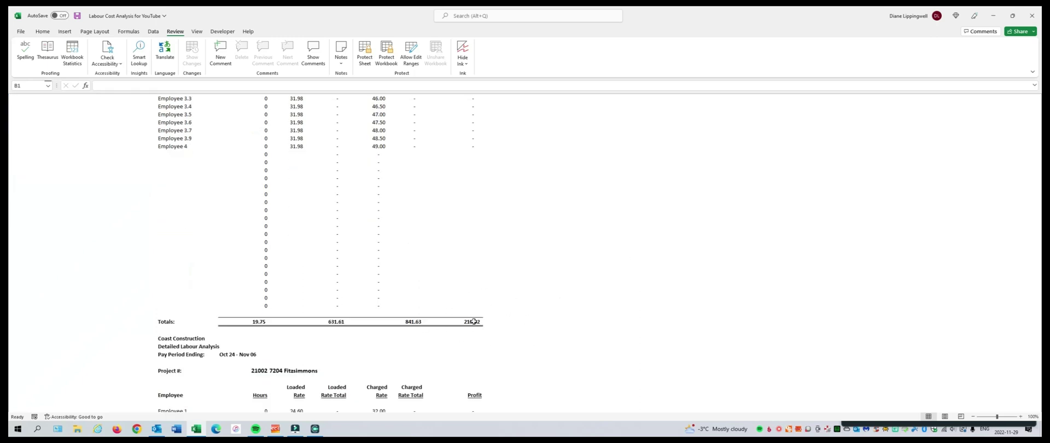
scroll(564, 270, down, 20)
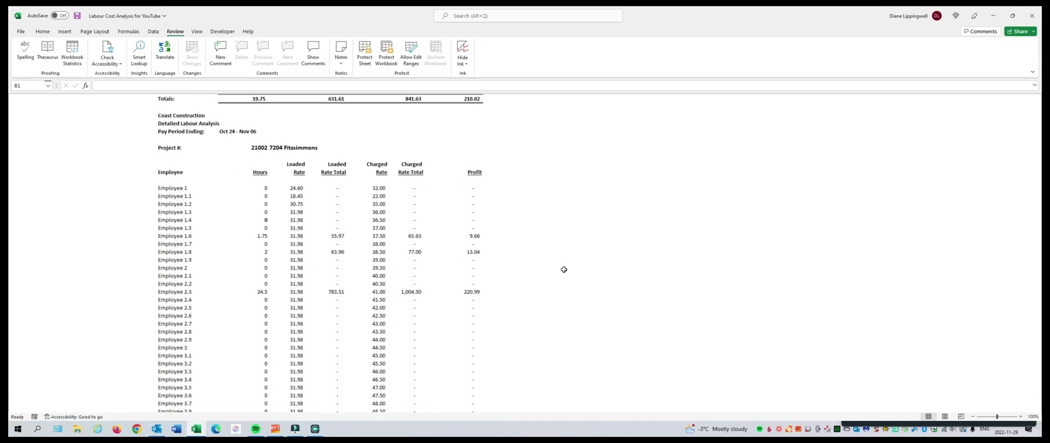
scroll(564, 273, down, 20)
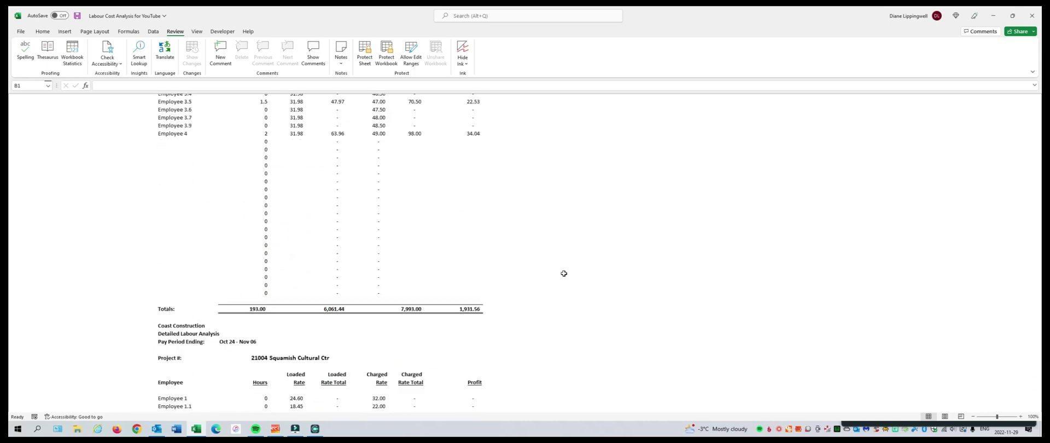
scroll(567, 270, down, 20)
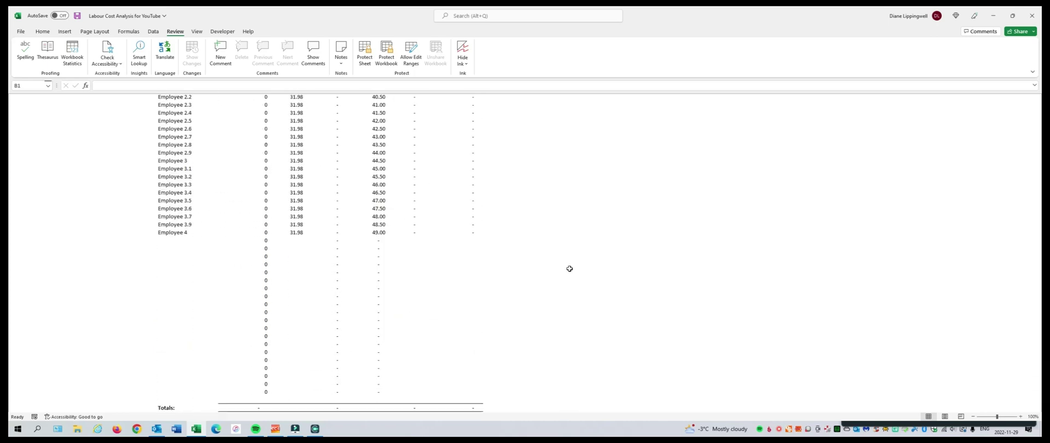
scroll(572, 265, down, 20)
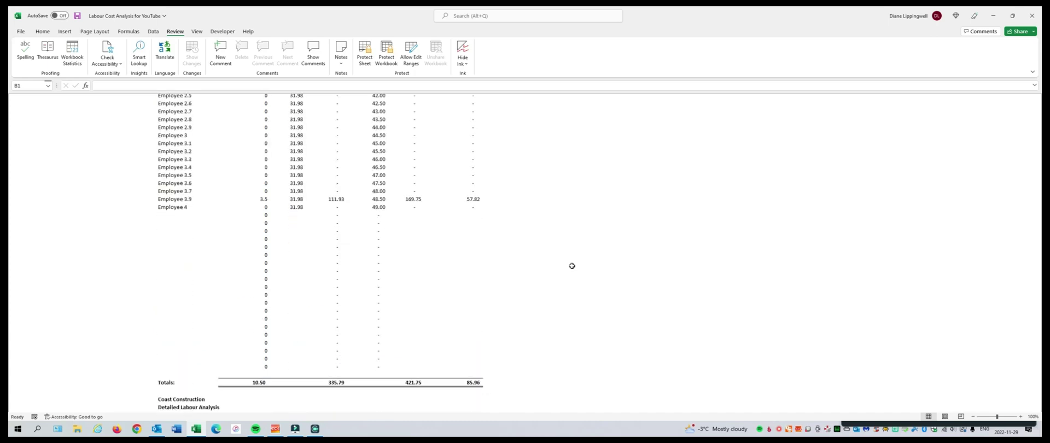
scroll(572, 266, down, 20)
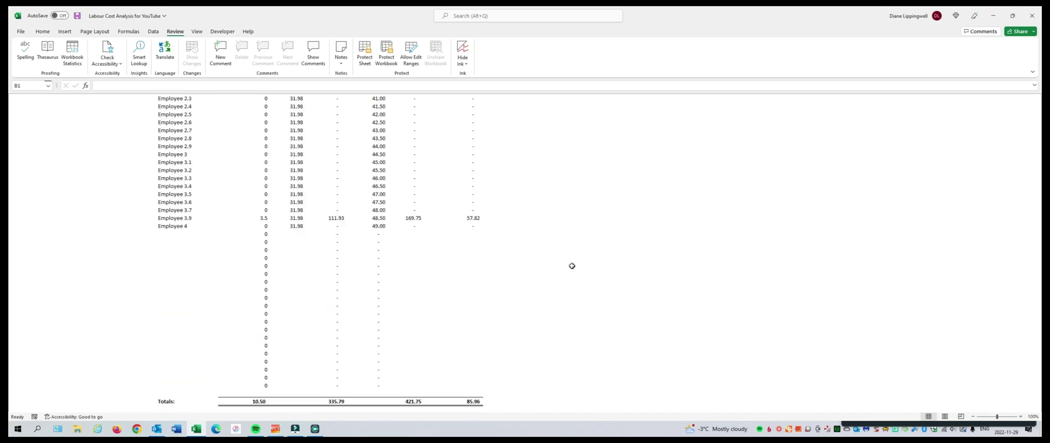
scroll(572, 266, down, 20)
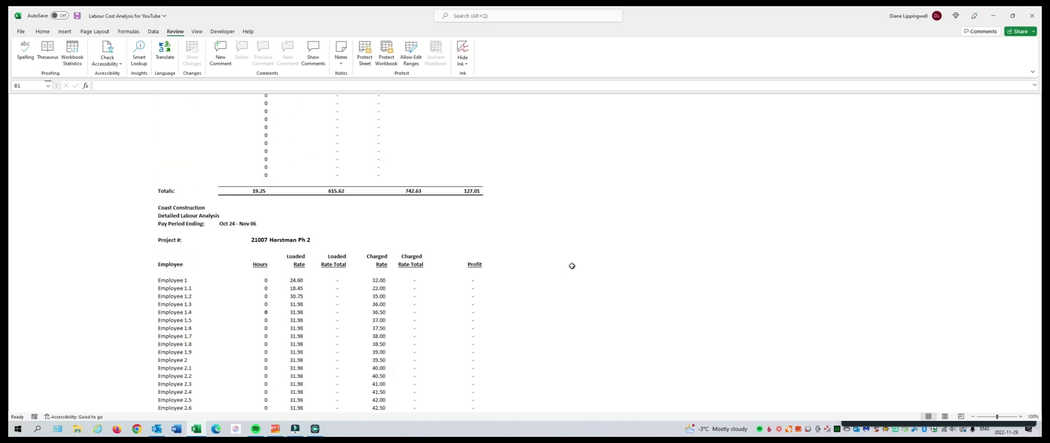
scroll(571, 266, down, 20)
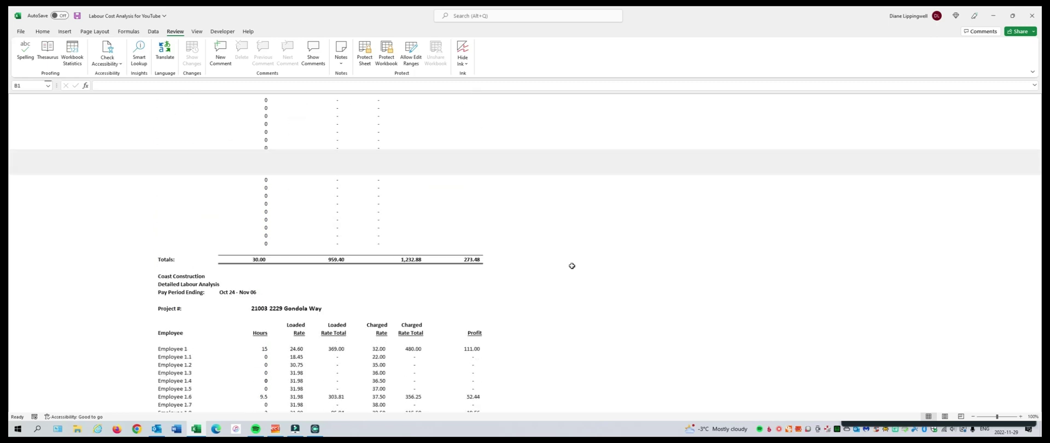
key(ctrl+Home)
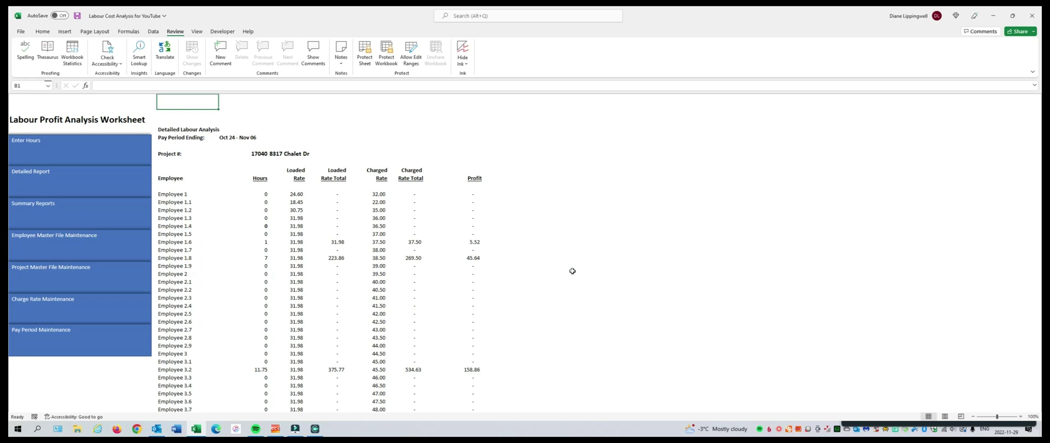
scroll(572, 271, down, 15)
scroll(572, 271, down, 20)
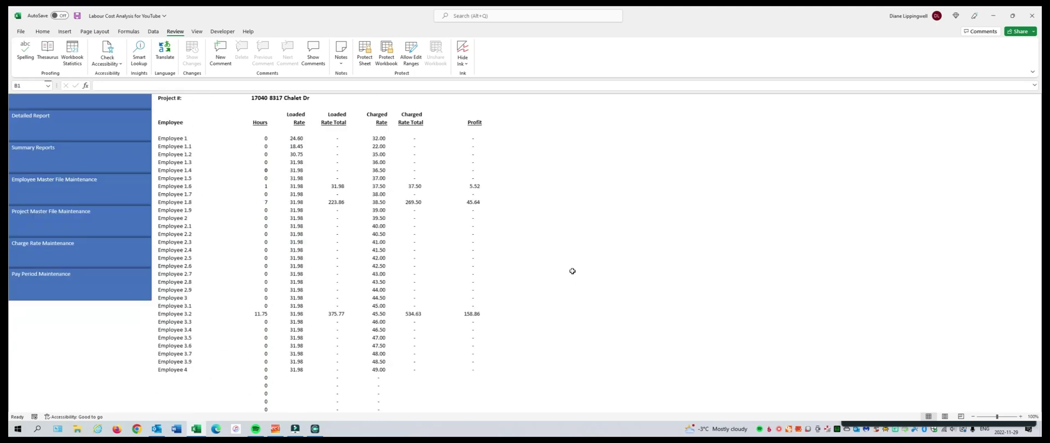
scroll(573, 271, up, 3)
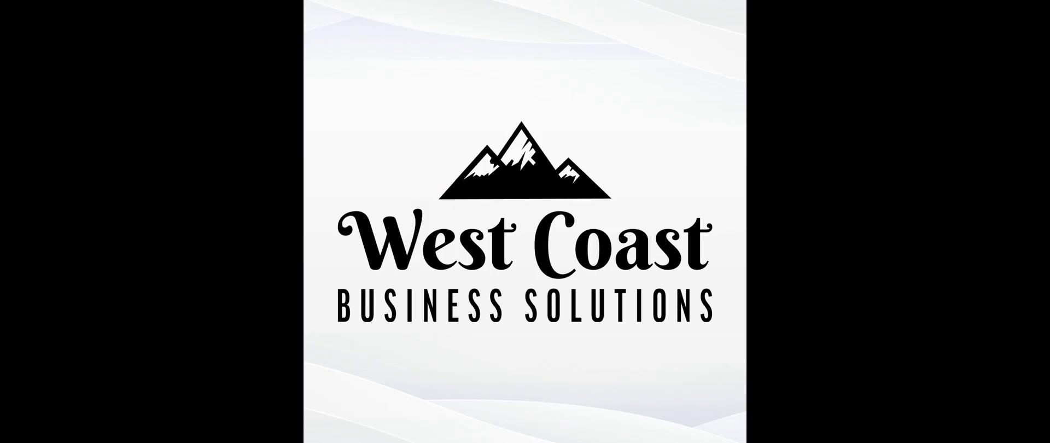